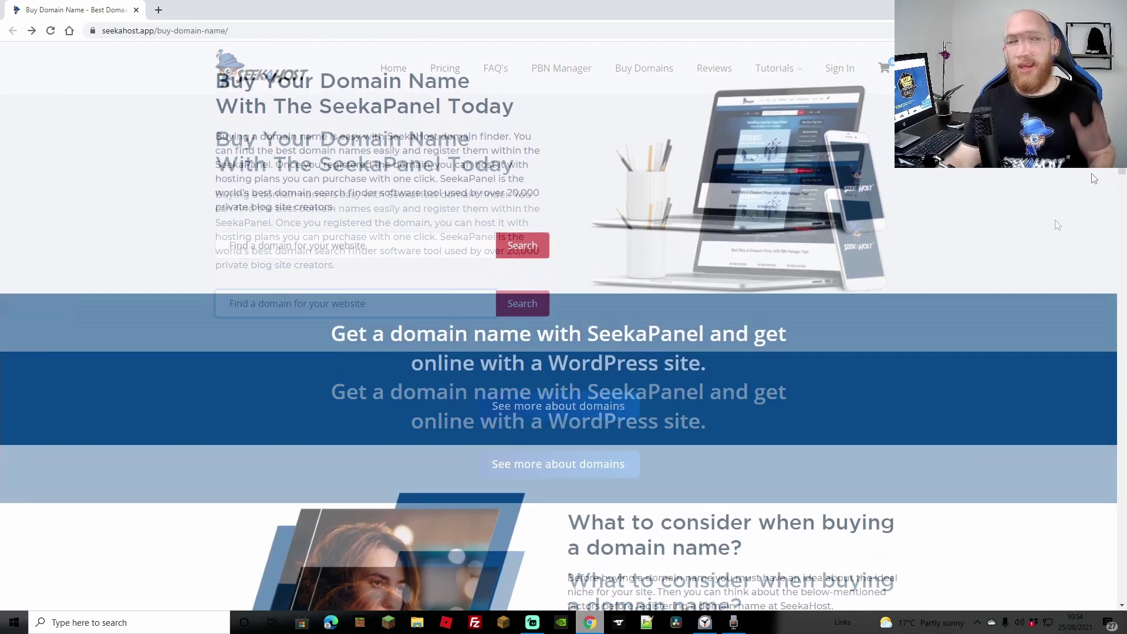
pyautogui.scroll(-2, 1091, 174)
pyautogui.scroll(-2, 1091, 174)
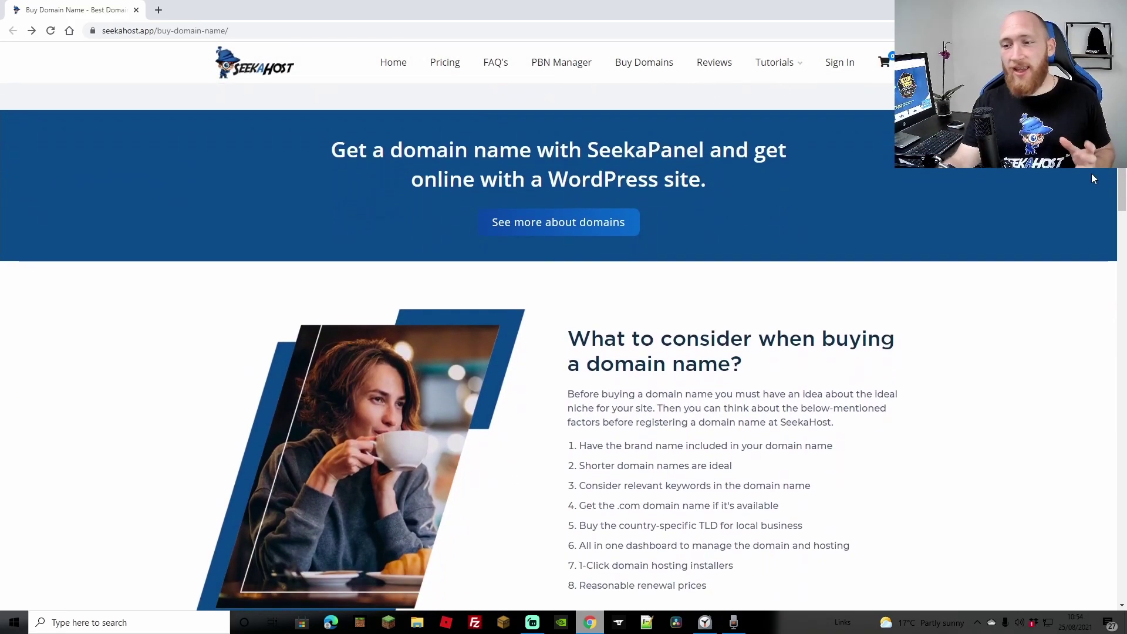
pyautogui.scroll(-1, 1091, 174)
pyautogui.scroll(-1, 1091, 174)
pyautogui.scroll(-1, 1091, 174)
pyautogui.scroll(-1, 1090, 174)
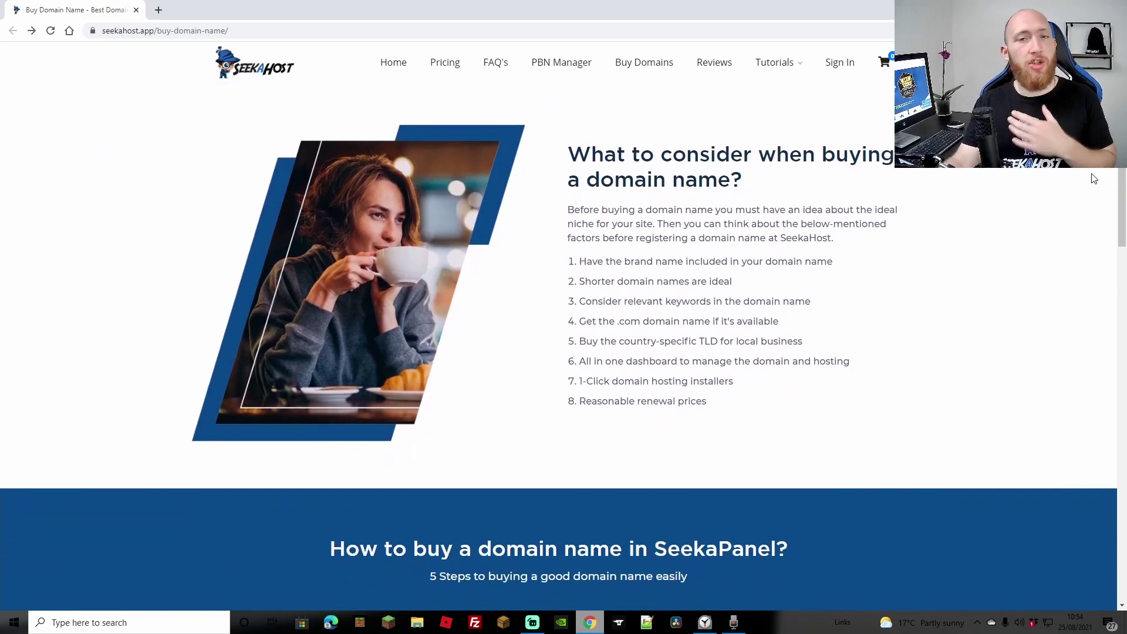
pyautogui.scroll(-1, 1093, 179)
pyautogui.scroll(-1, 1094, 179)
pyautogui.scroll(-1, 1093, 178)
pyautogui.scroll(-1, 1094, 179)
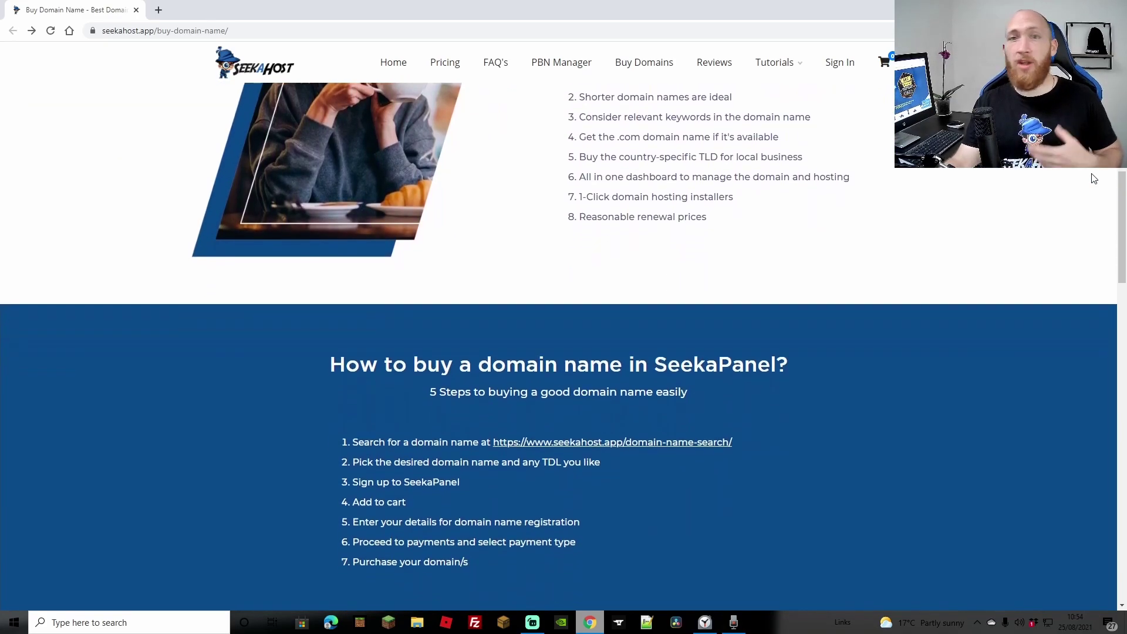
pyautogui.scroll(-1, 1093, 179)
pyautogui.scroll(-1, 1093, 179)
pyautogui.scroll(-1, 1093, 179)
pyautogui.scroll(-1, 1094, 179)
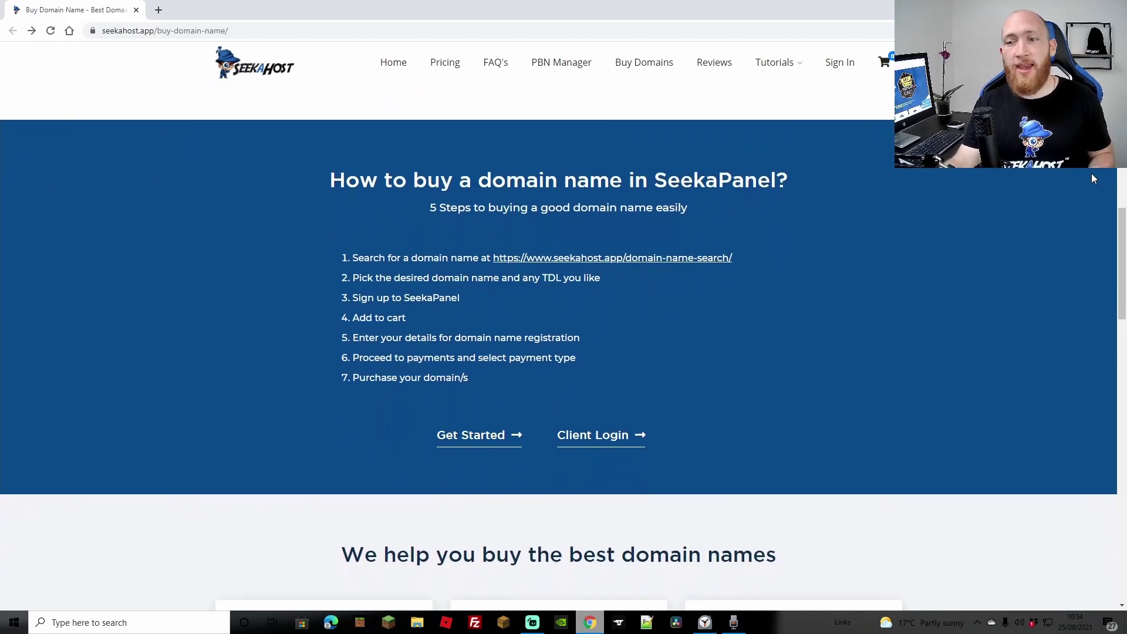
pyautogui.scroll(-1, 1094, 179)
pyautogui.scroll(-1, 1094, 178)
pyautogui.scroll(-1, 1093, 179)
pyautogui.scroll(-1, 1093, 179)
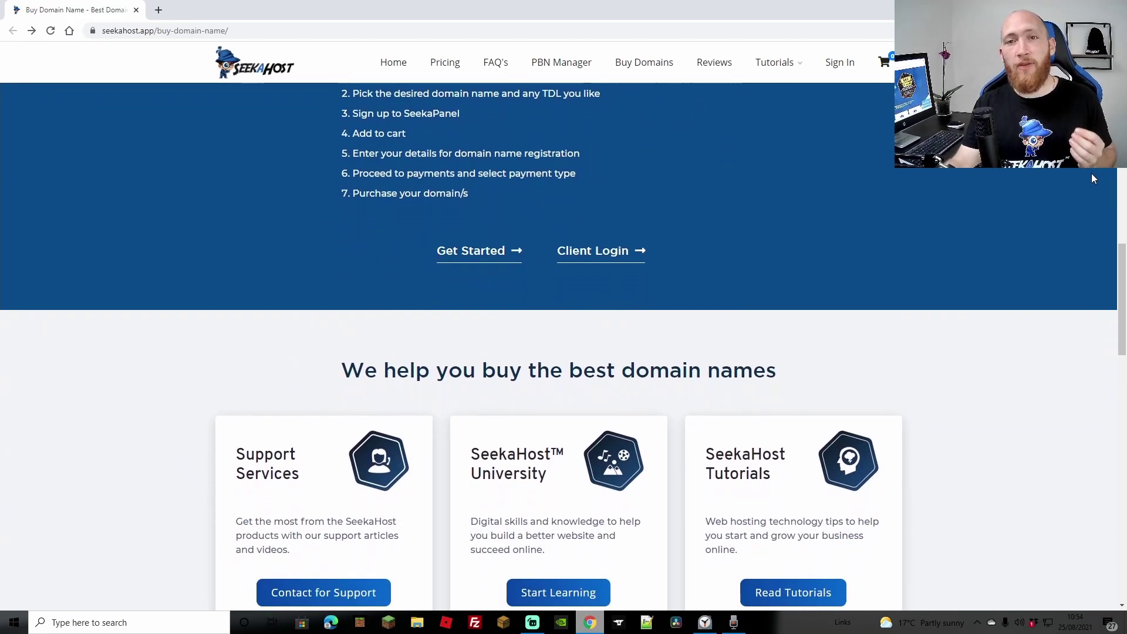
pyautogui.scroll(-1, 1093, 179)
pyautogui.scroll(-2, 1094, 179)
pyautogui.scroll(-1, 1094, 179)
pyautogui.scroll(-1, 1093, 179)
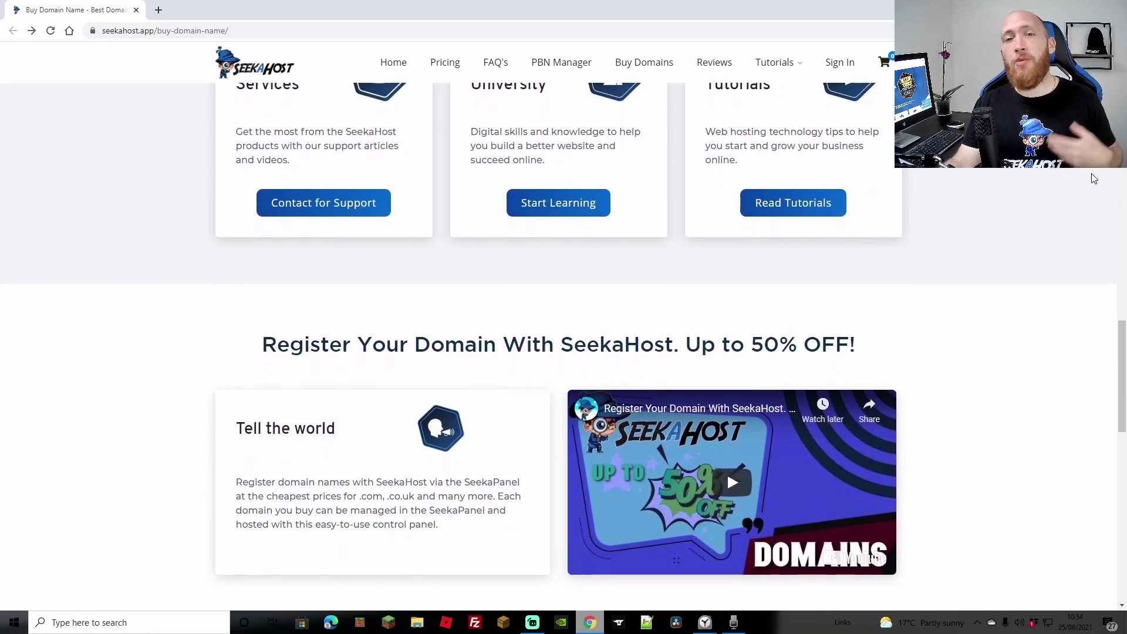
pyautogui.scroll(-1, 1094, 179)
pyautogui.scroll(-1, 1094, 179)
pyautogui.scroll(-1, 1094, 179)
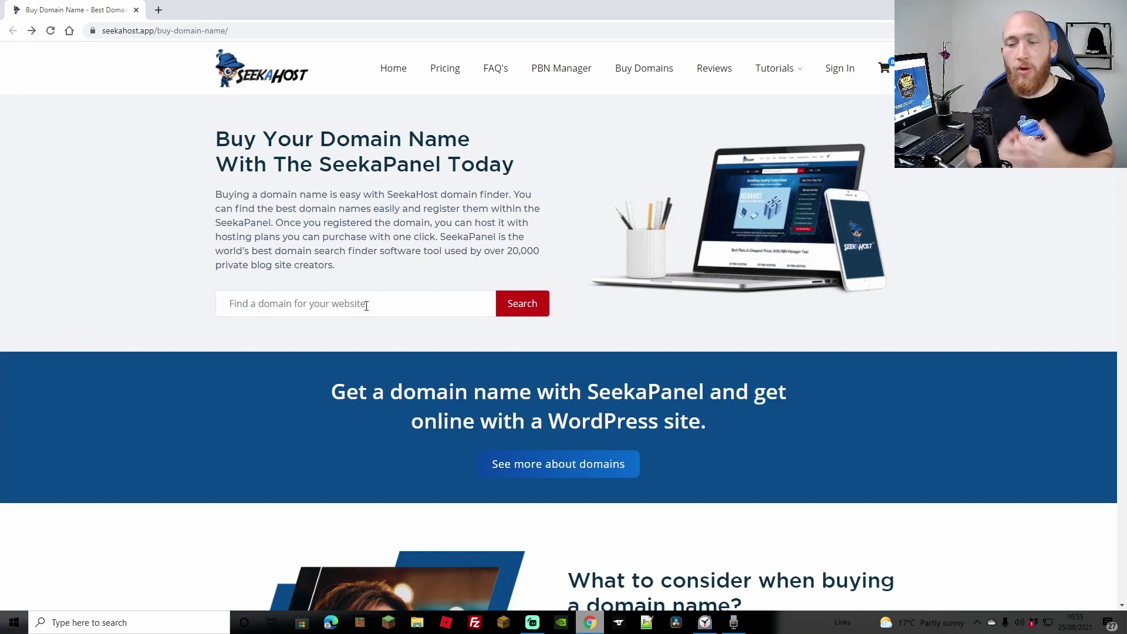
# Open the Alarms & Clock stopwatch over the SeekaHost buy-domain page
pyautogui.click(705, 623)
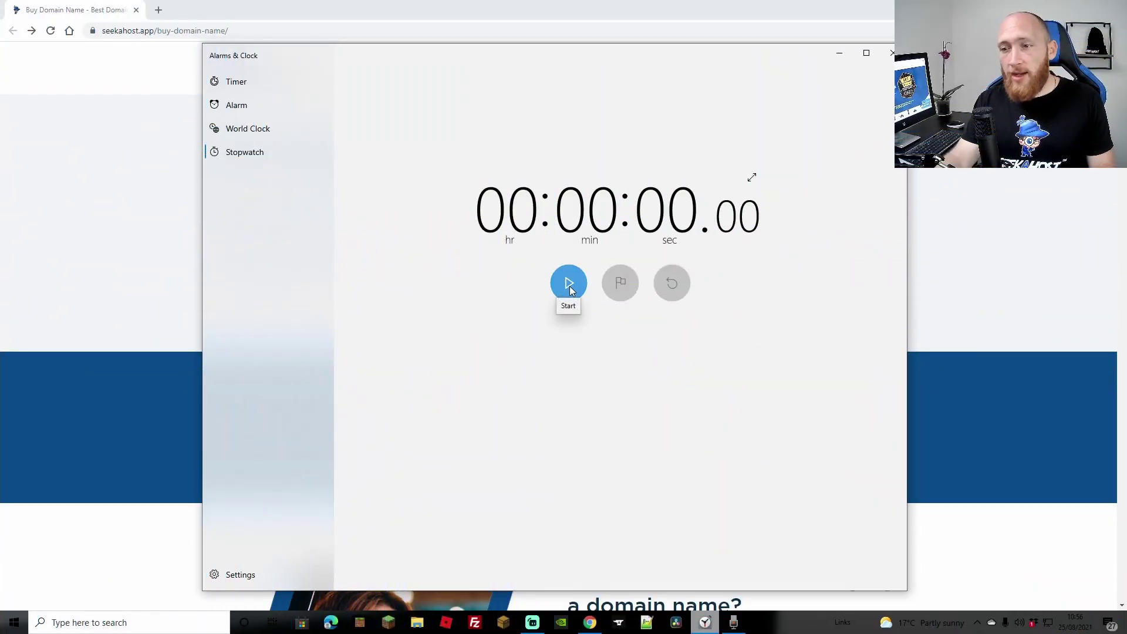
# Start the stopwatch, search playminecraftservers.co.uk, add it to the cart and check out
pyautogui.click(569, 286)
pyautogui.click(840, 54)
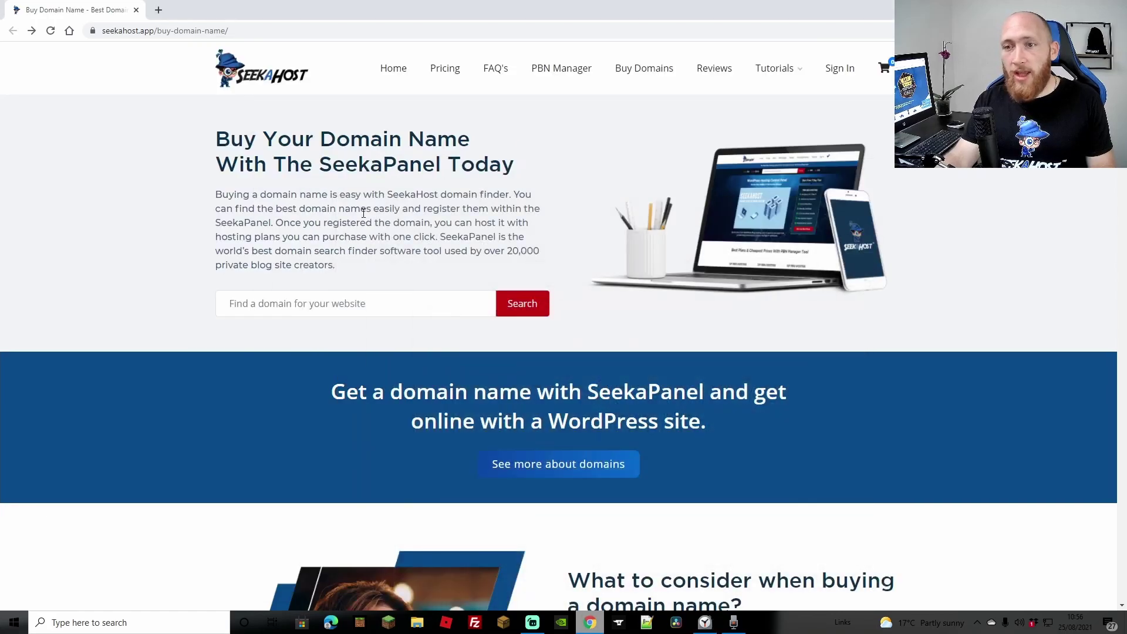
pyautogui.click(329, 302)
pyautogui.click(282, 363)
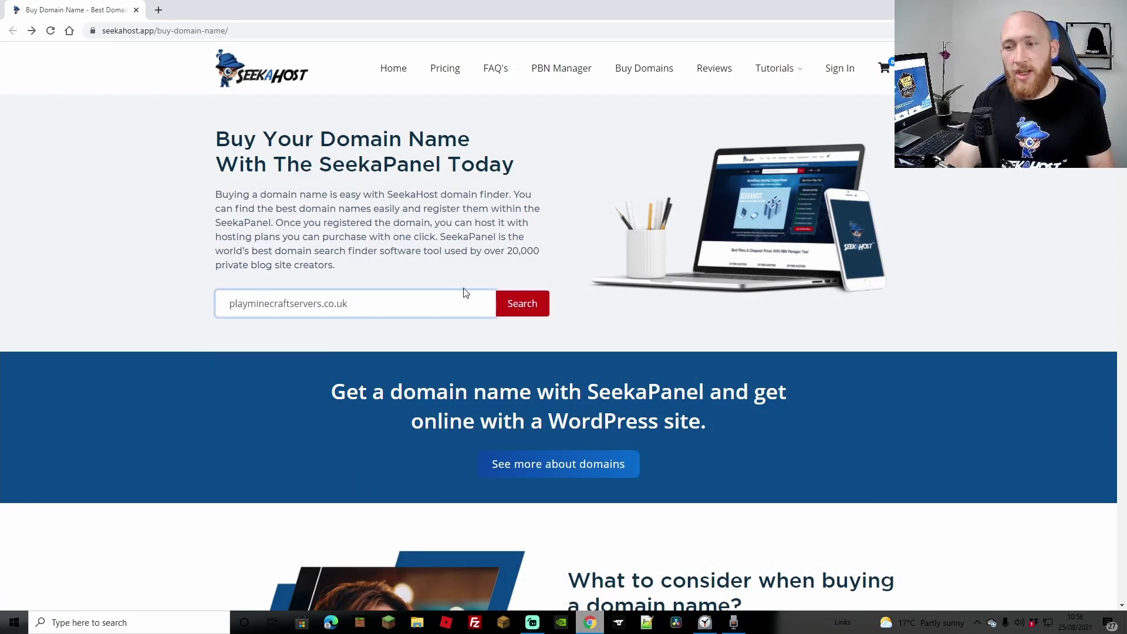
pyautogui.click(522, 303)
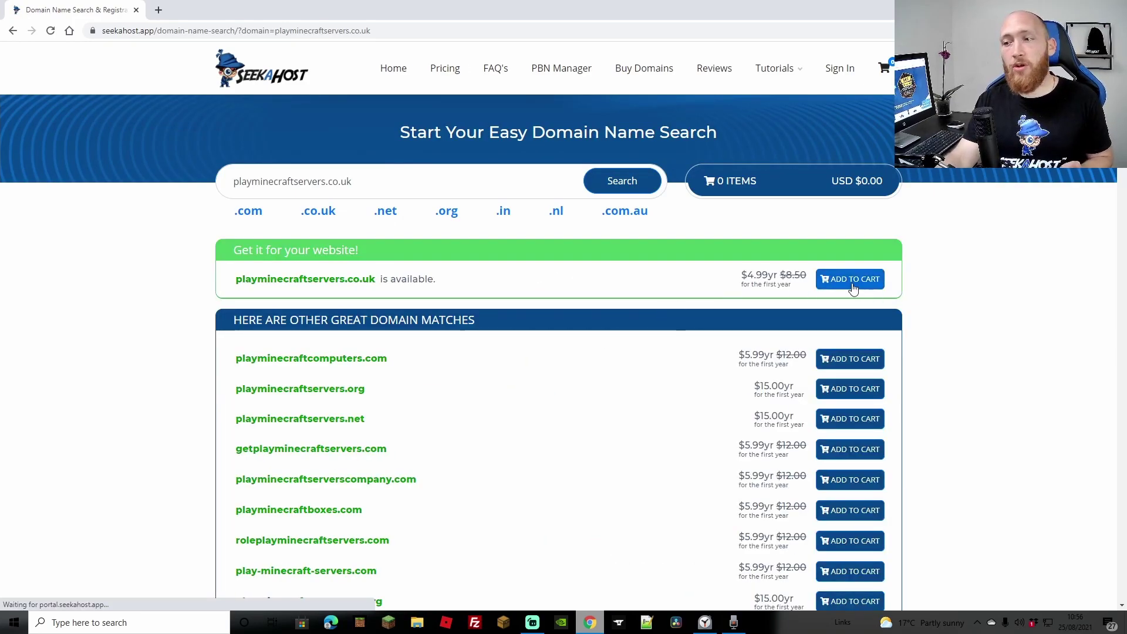
pyautogui.click(853, 282)
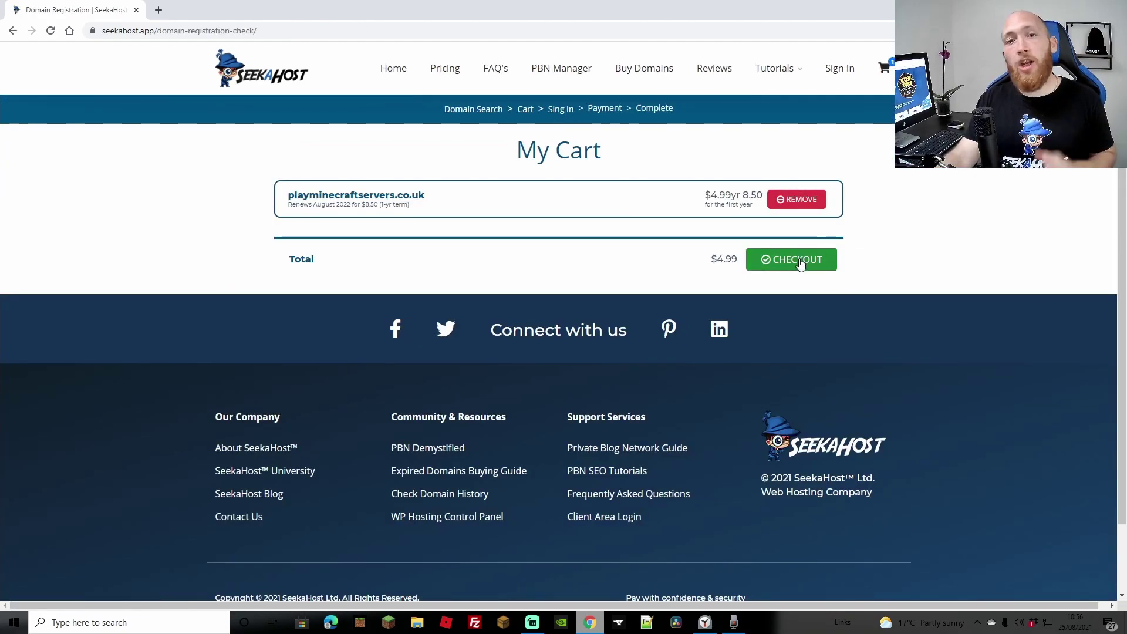
pyautogui.click(800, 260)
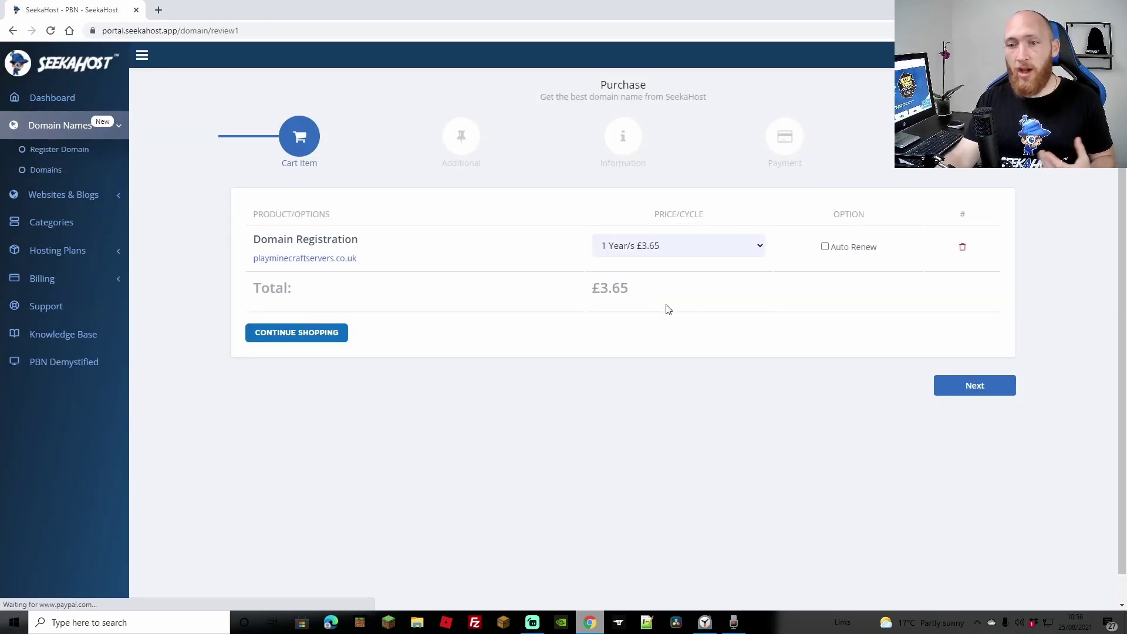
# Order playminecraftservers.co.uk as an Individual registrant for £3.65 with the saved Visa card
pyautogui.click(972, 388)
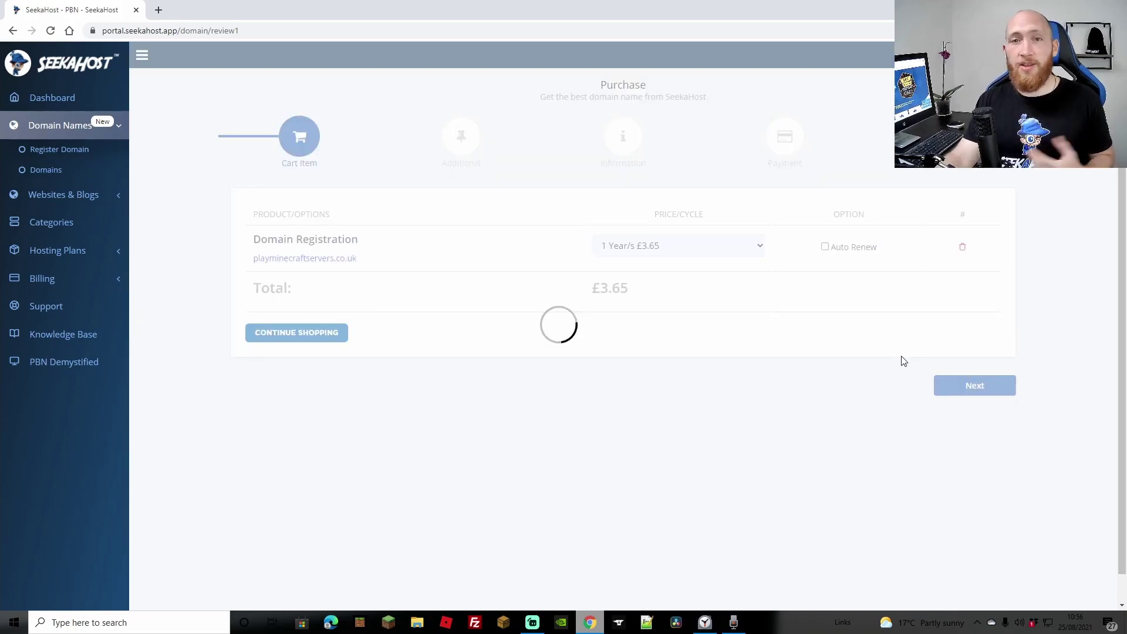
pyautogui.click(565, 260)
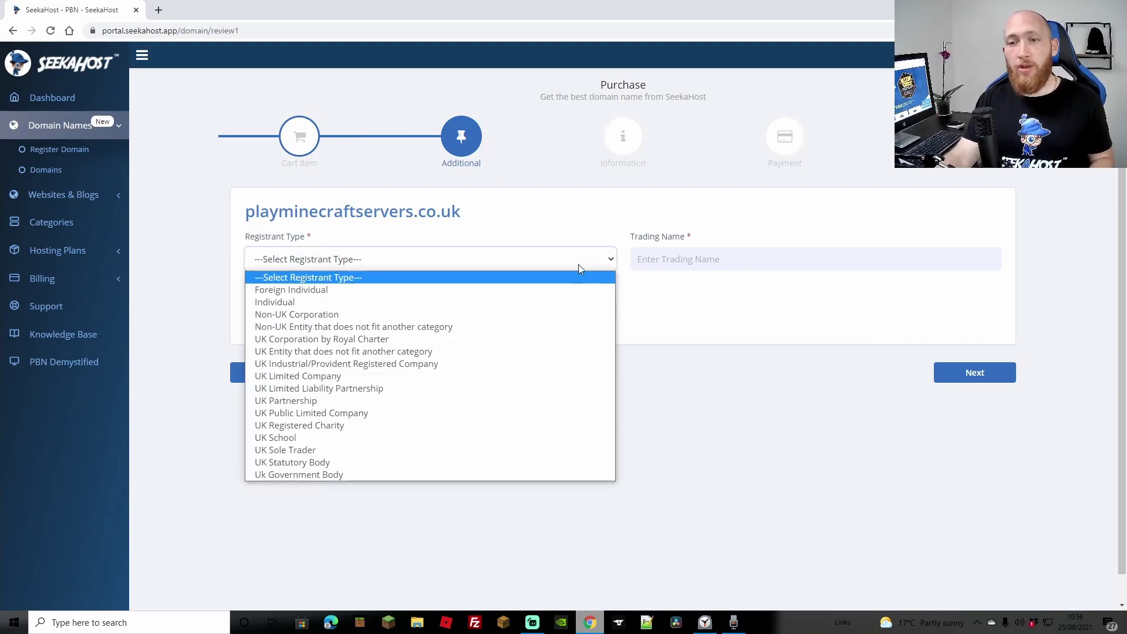
pyautogui.click(366, 302)
pyautogui.click(986, 323)
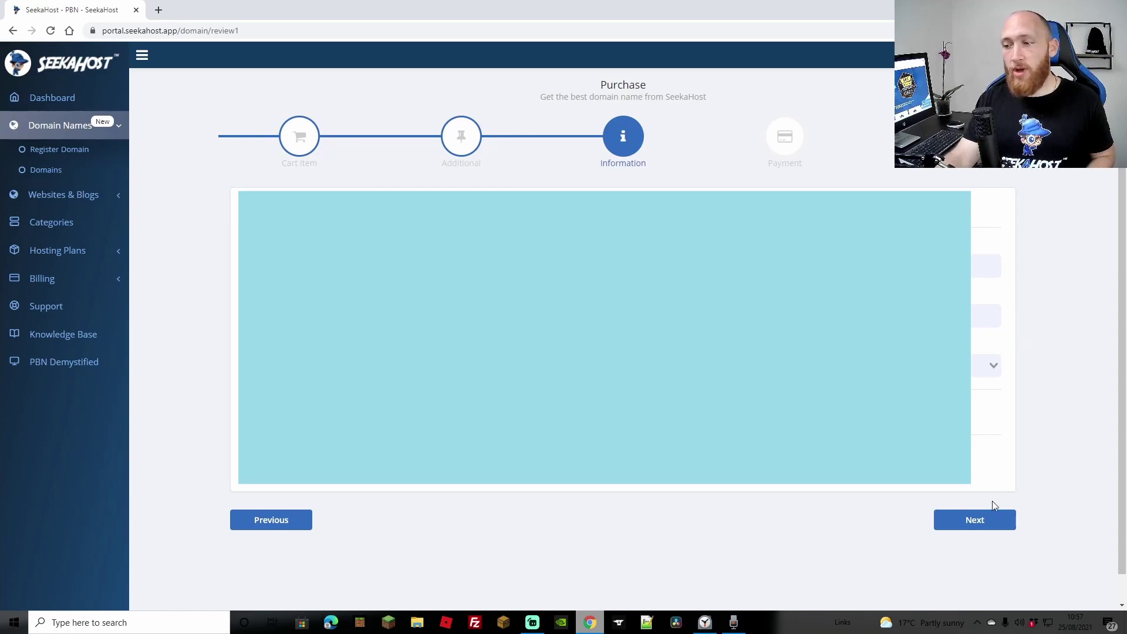
pyautogui.click(983, 525)
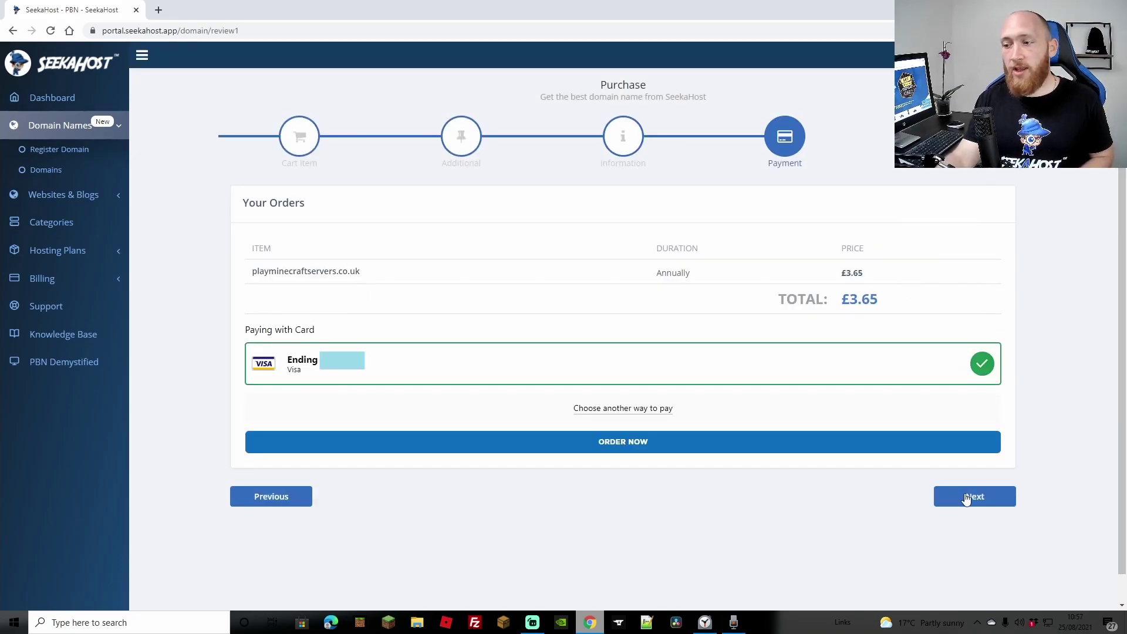
pyautogui.click(966, 499)
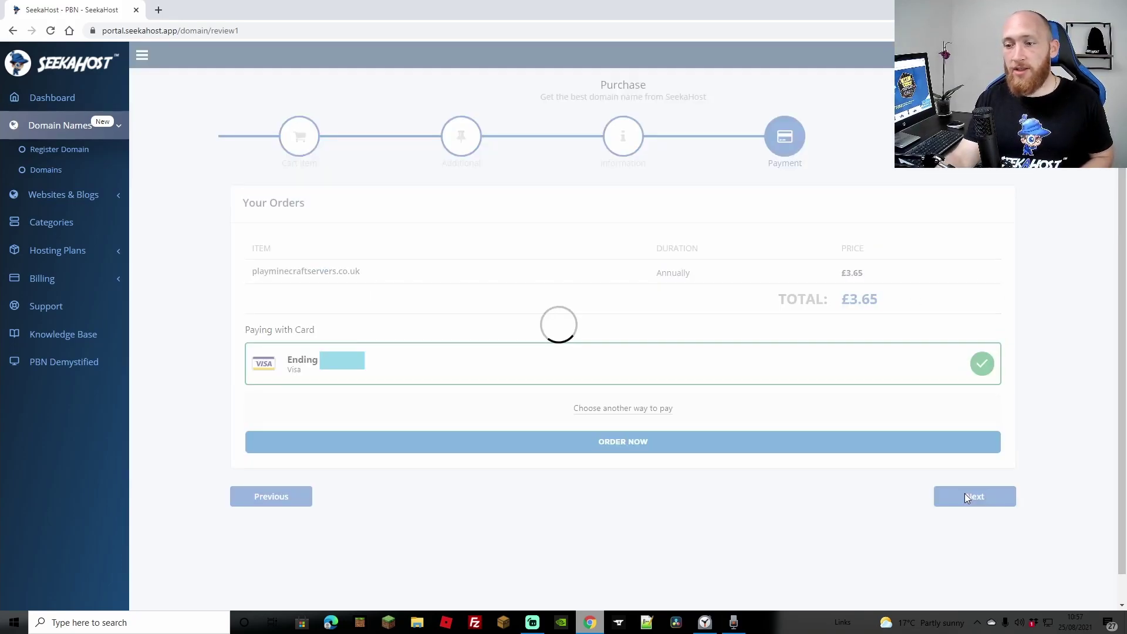
pyautogui.click(724, 444)
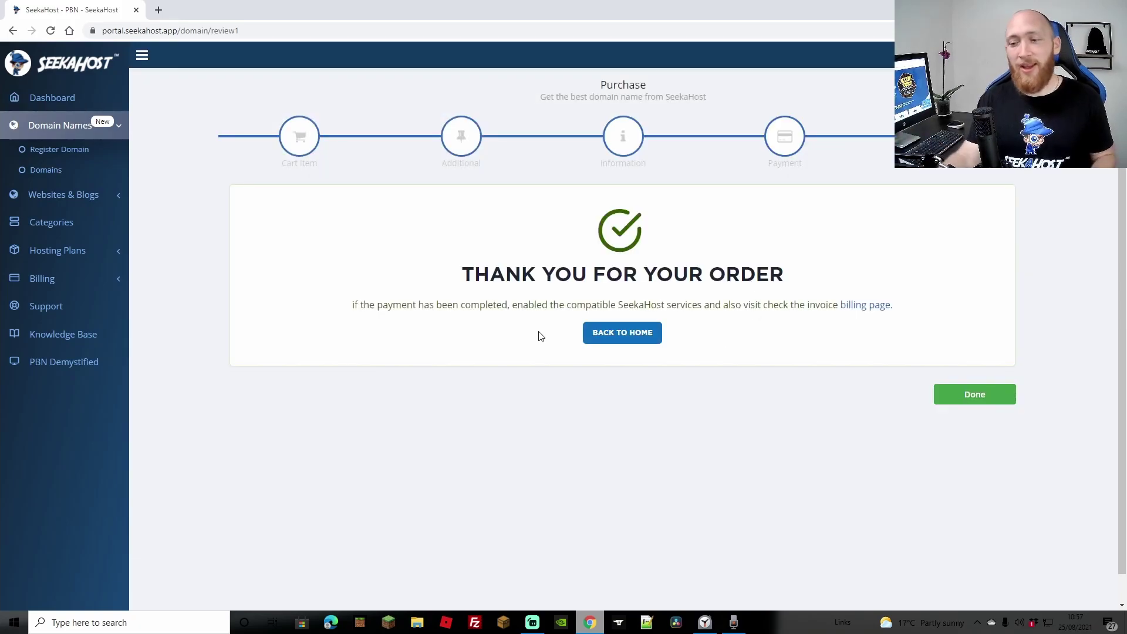
# Stop the stopwatch at about 46 seconds
pyautogui.click(704, 623)
pyautogui.click(568, 283)
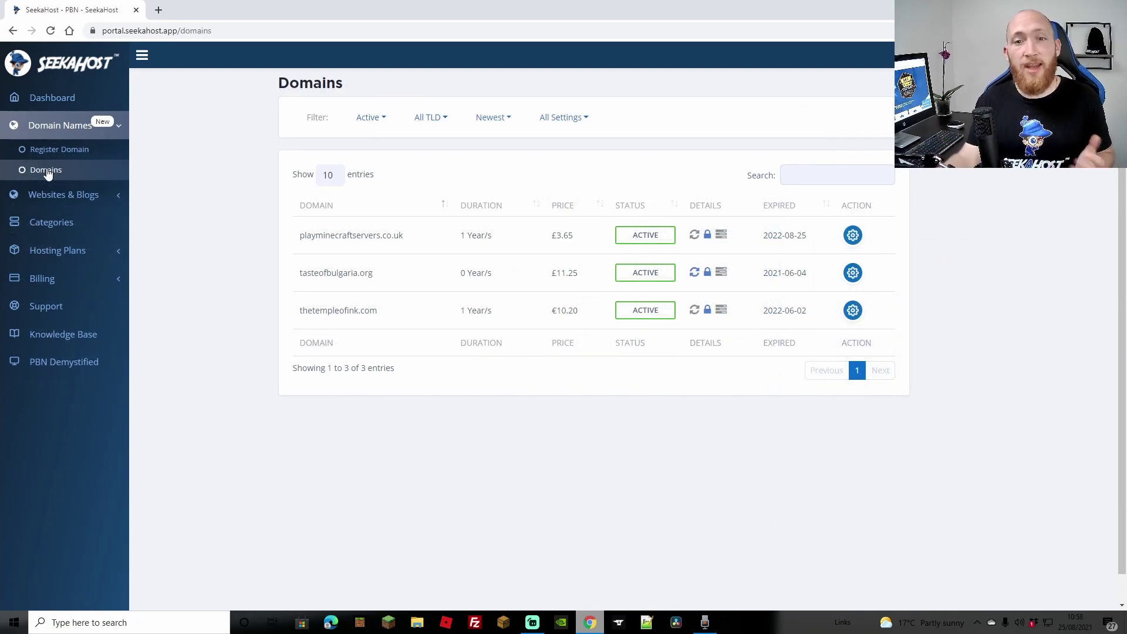
# Reload the list of owned domains
pyautogui.click(46, 170)
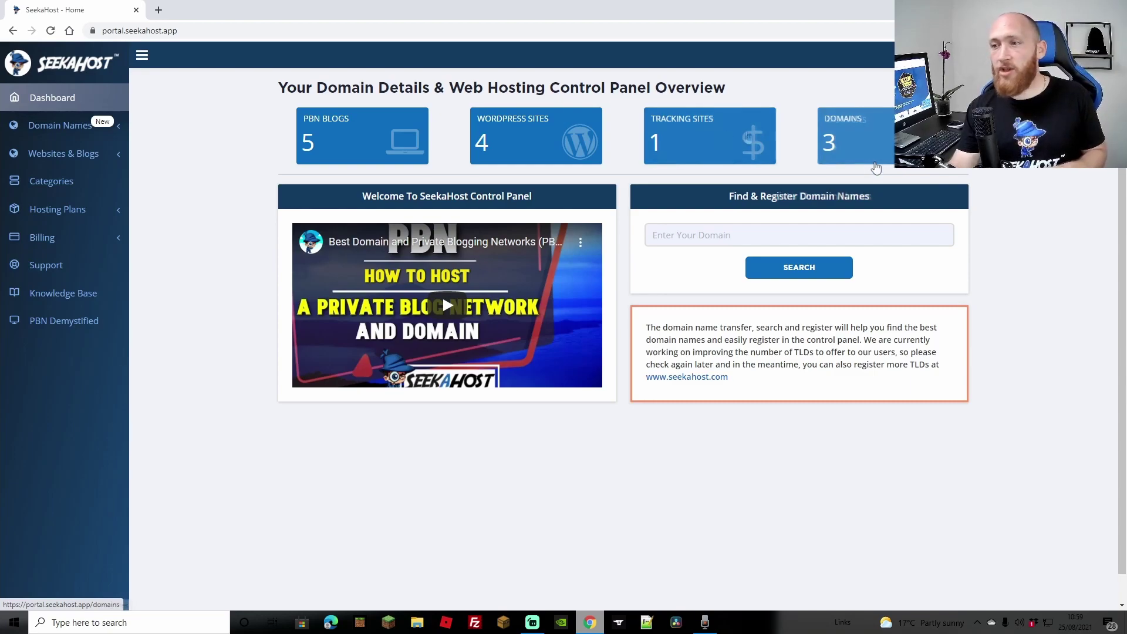
pyautogui.click(537, 139)
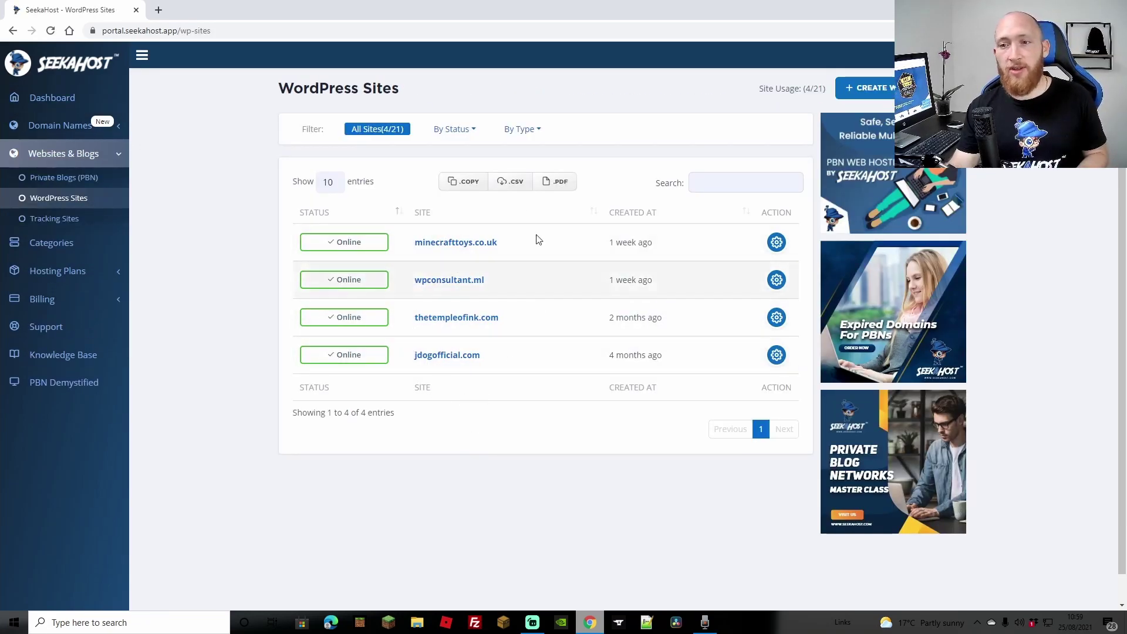
pyautogui.click(52, 98)
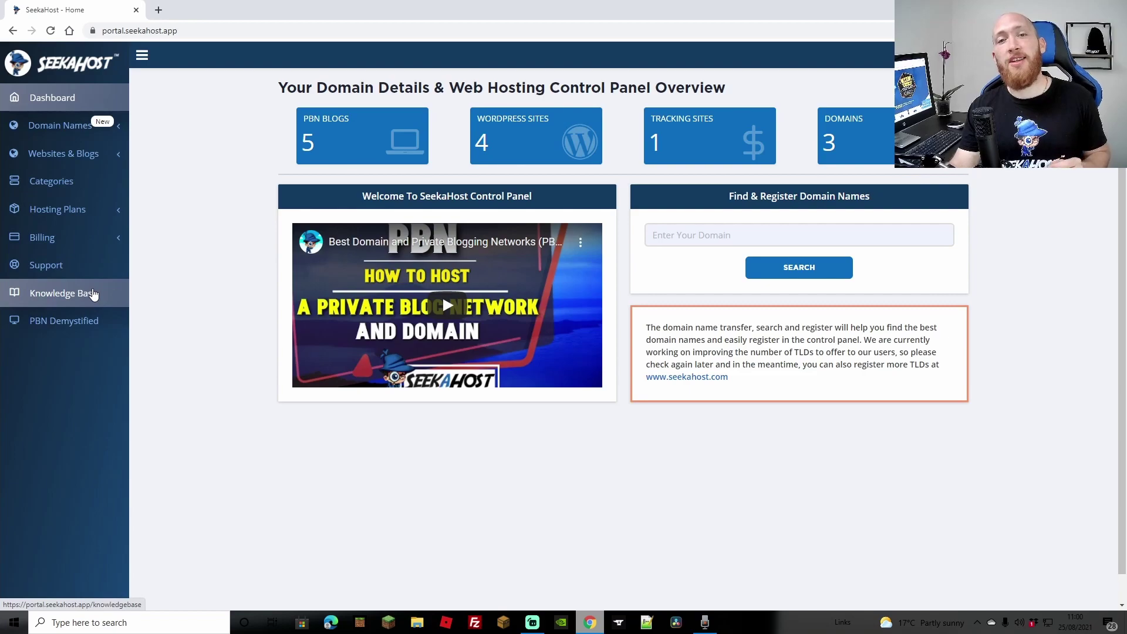
# Activate the dashboard's Enter Your Domain search field, showing earlier names like playminecraftservers.co.uk
pyautogui.click(699, 234)
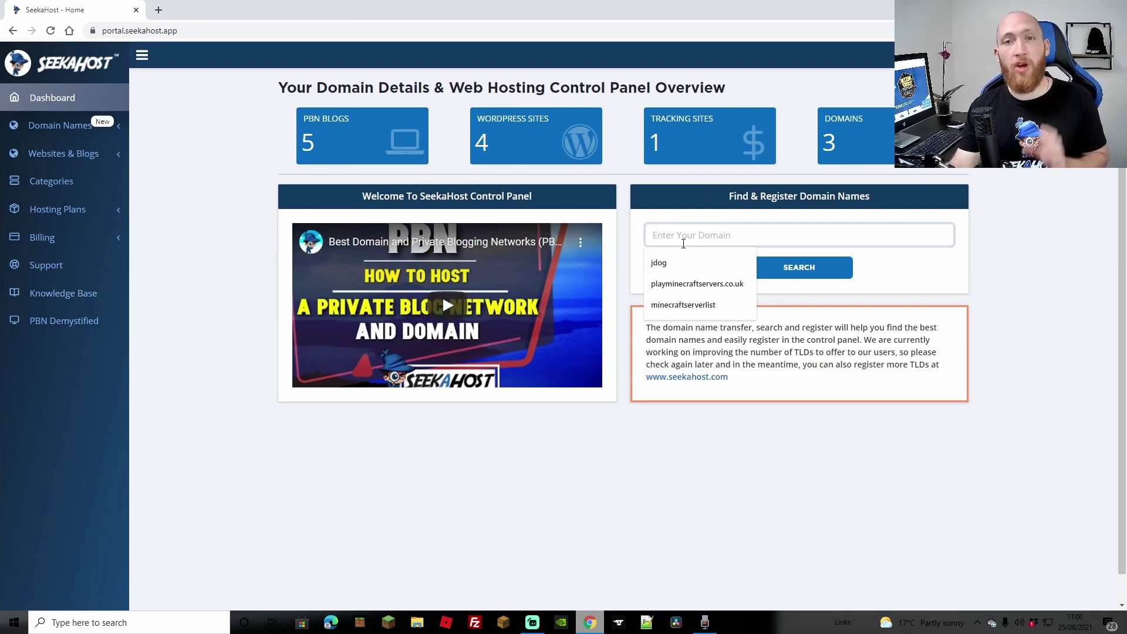